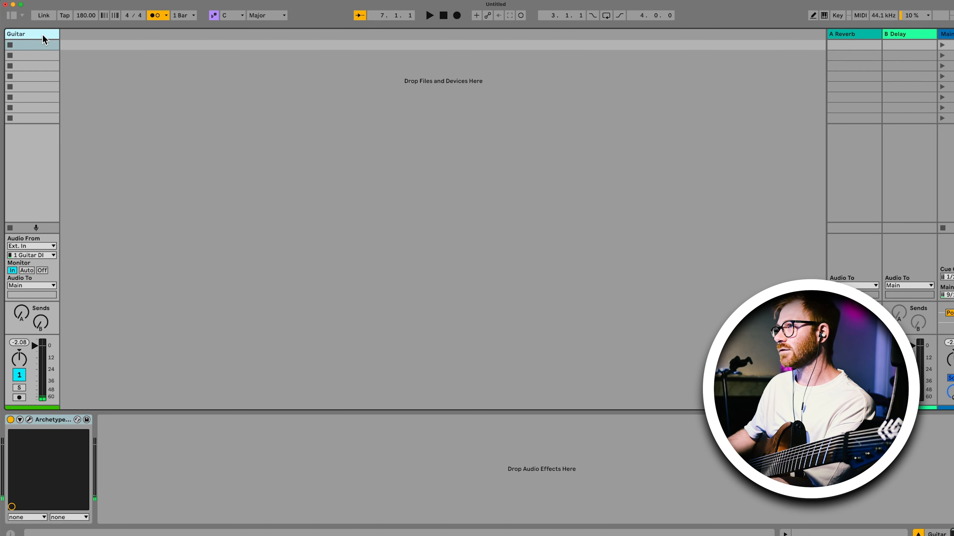
Open the Guitar track's Archetype Cory Wong X plug-in and cycle through Env Delay Sploosh and High Gain 1, ending on the Clean Tone 1 preset.
click(30, 421)
drag(721, 28, 730, 23)
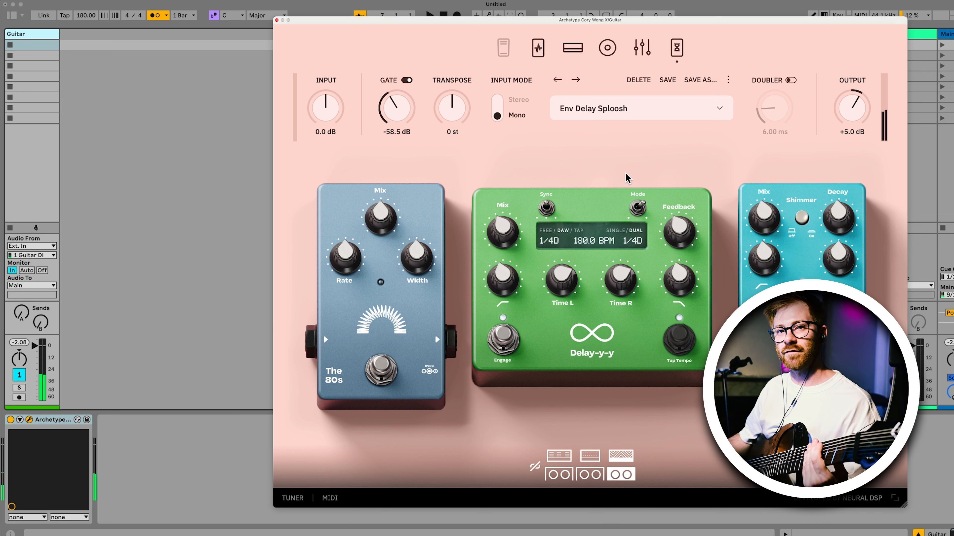
click(581, 83)
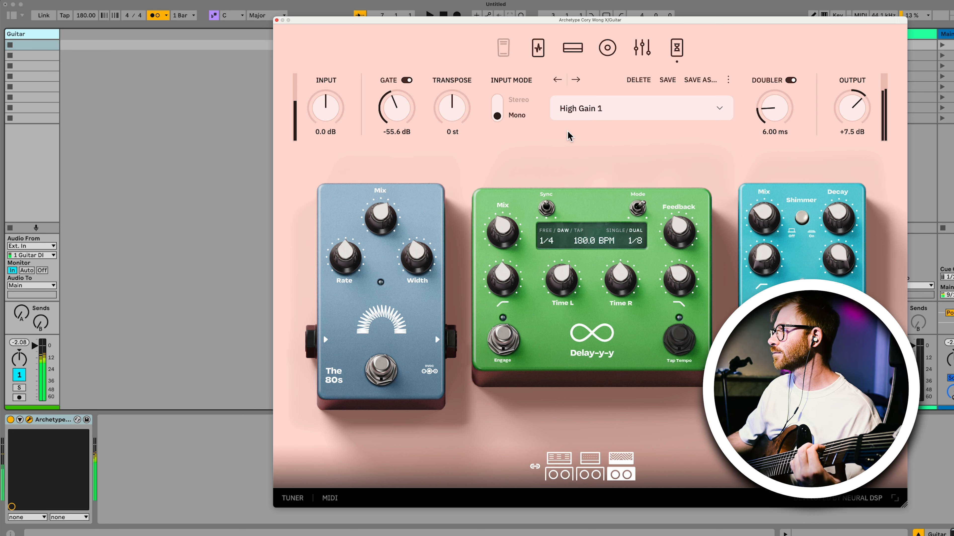
click(575, 80)
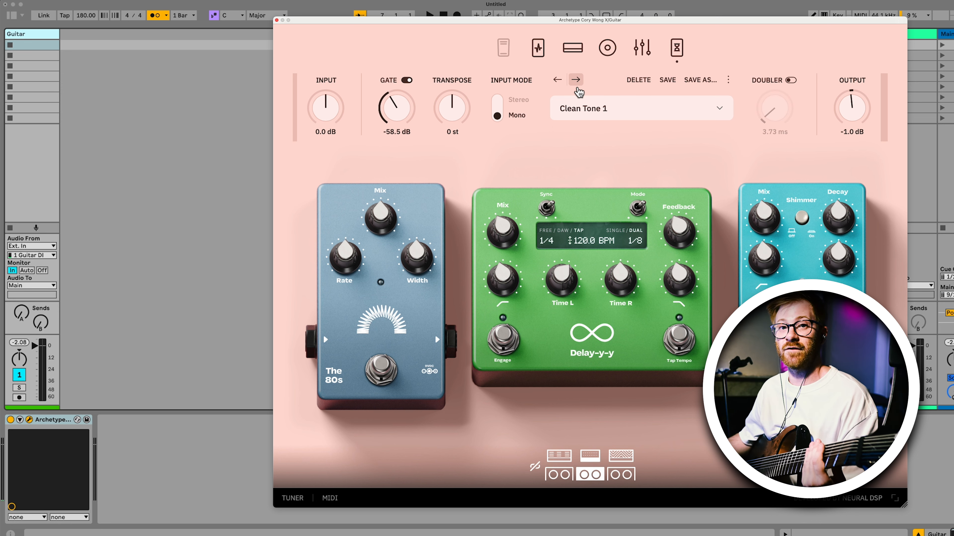
click(558, 83)
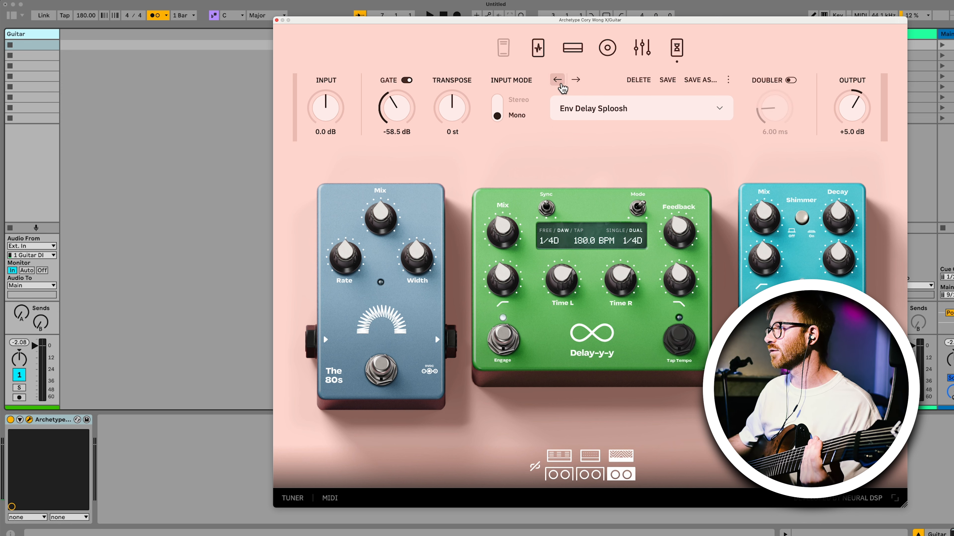
click(560, 84)
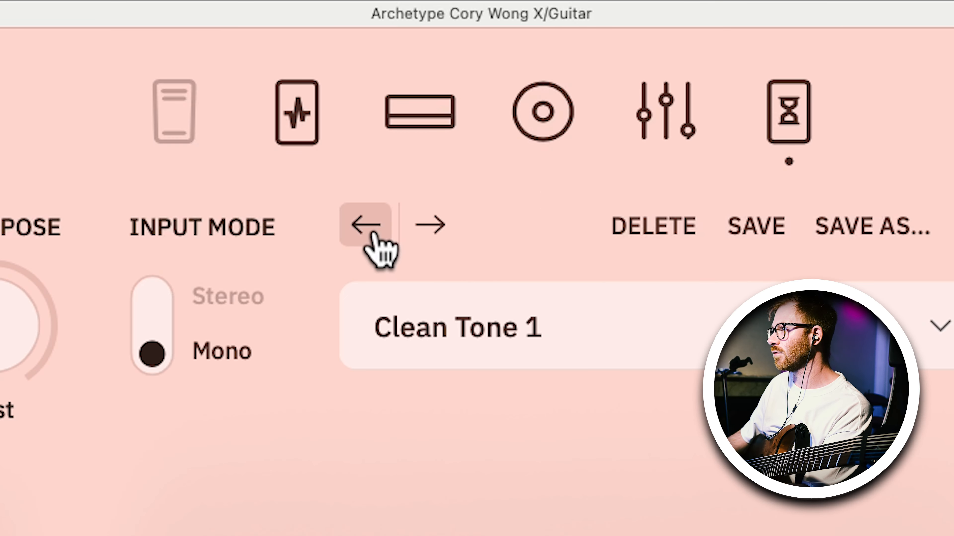
click(360, 235)
click(420, 242)
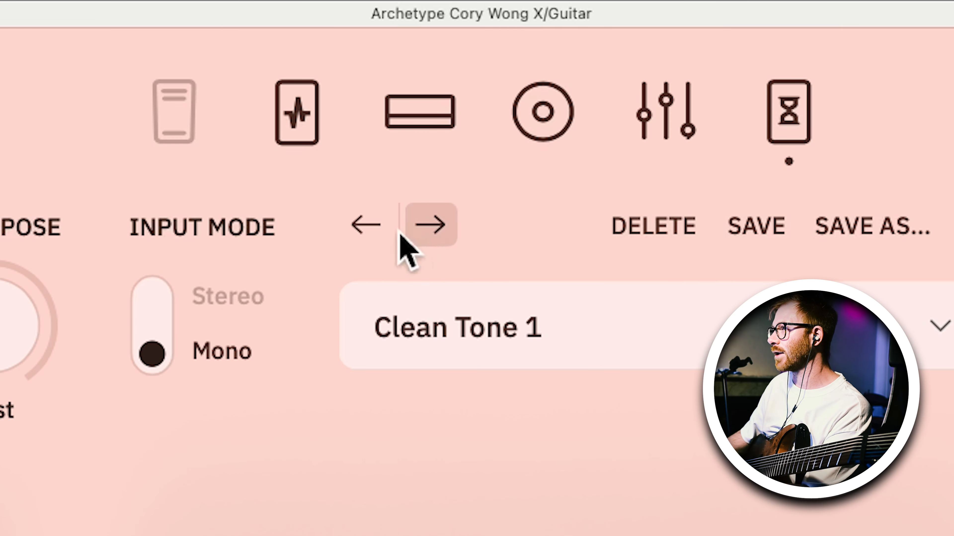
Look through the list of Archetype Cory Wong X parameters that can be automated on the Guitar track.
click(863, 89)
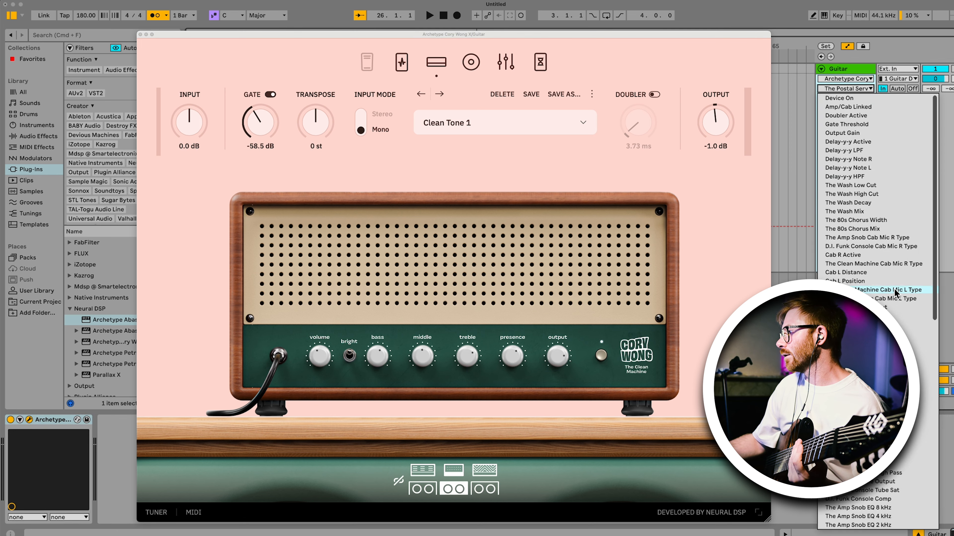
scroll(896, 293, down, 15)
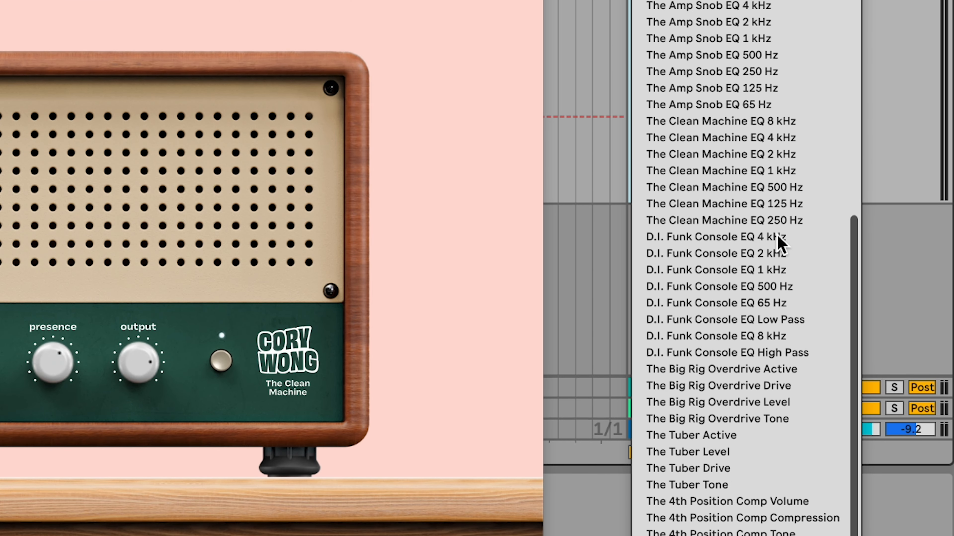
scroll(779, 243, down, 10)
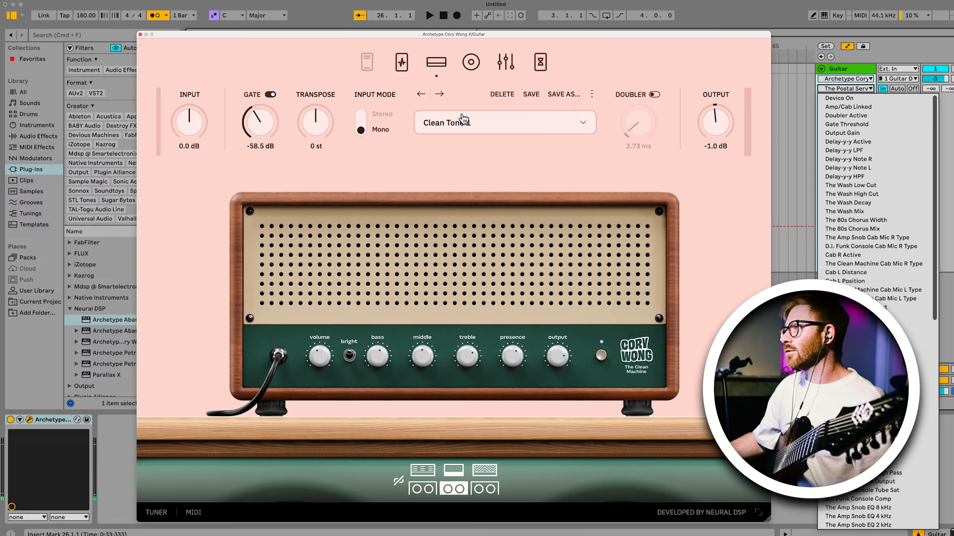
Add a new mapping of type PC Preset to the plug-in's MIDI mappings.
drag(326, 35, 369, 23)
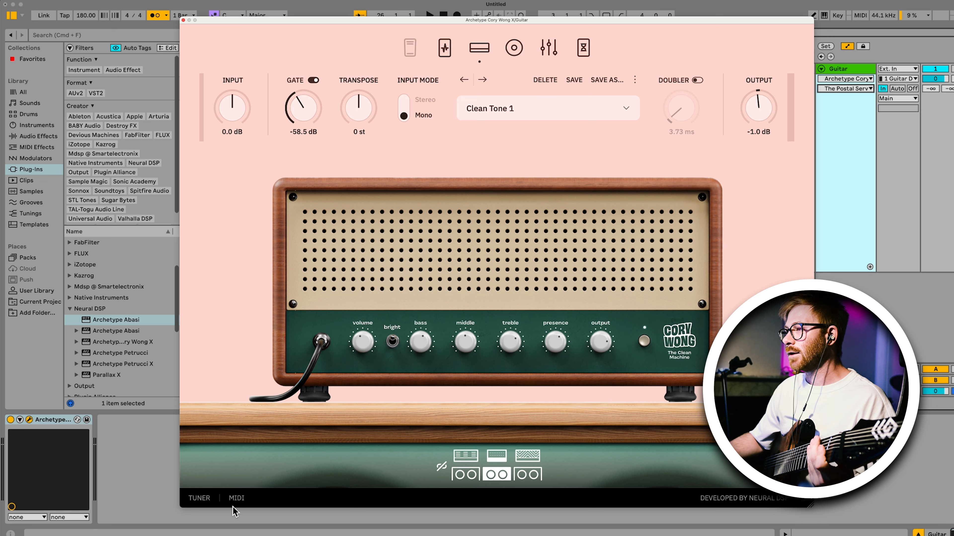
click(236, 498)
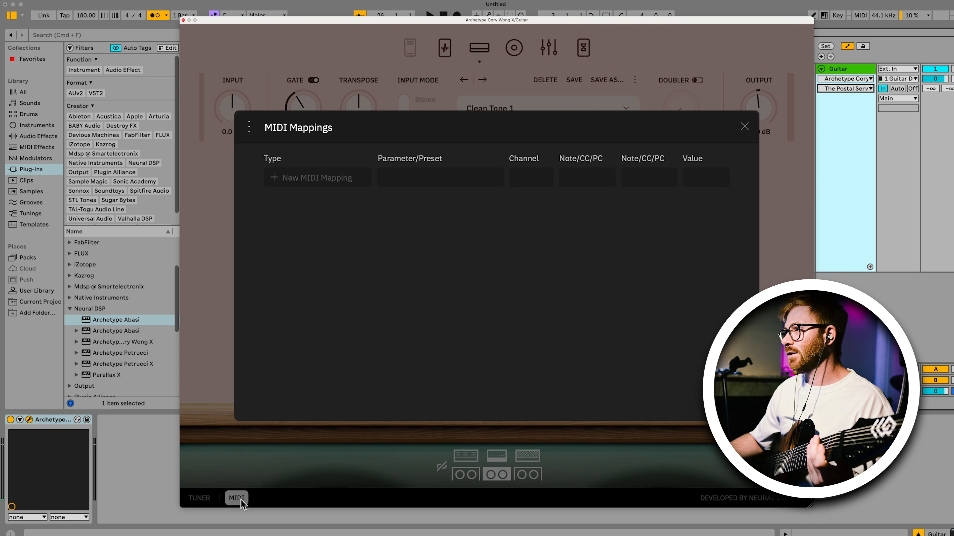
click(283, 179)
click(355, 183)
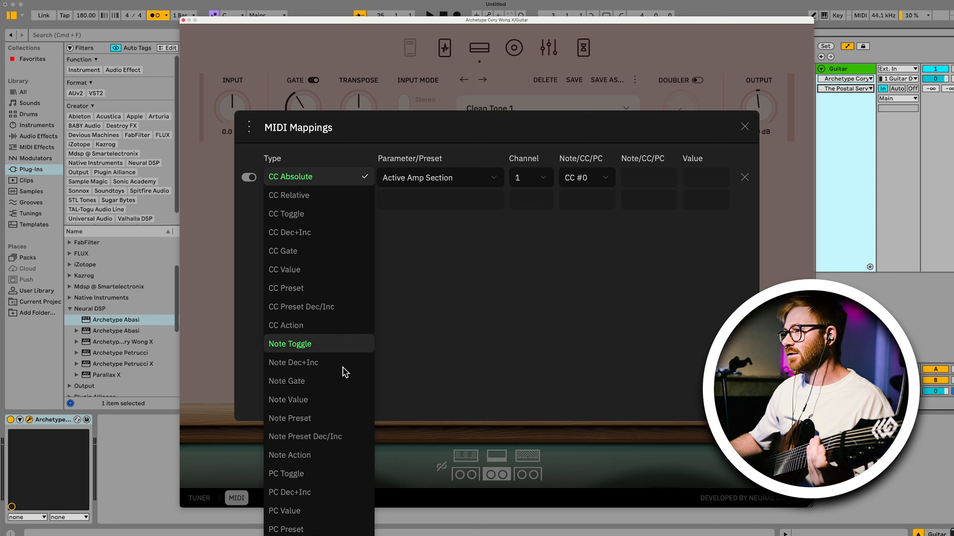
scroll(349, 402, down, 1)
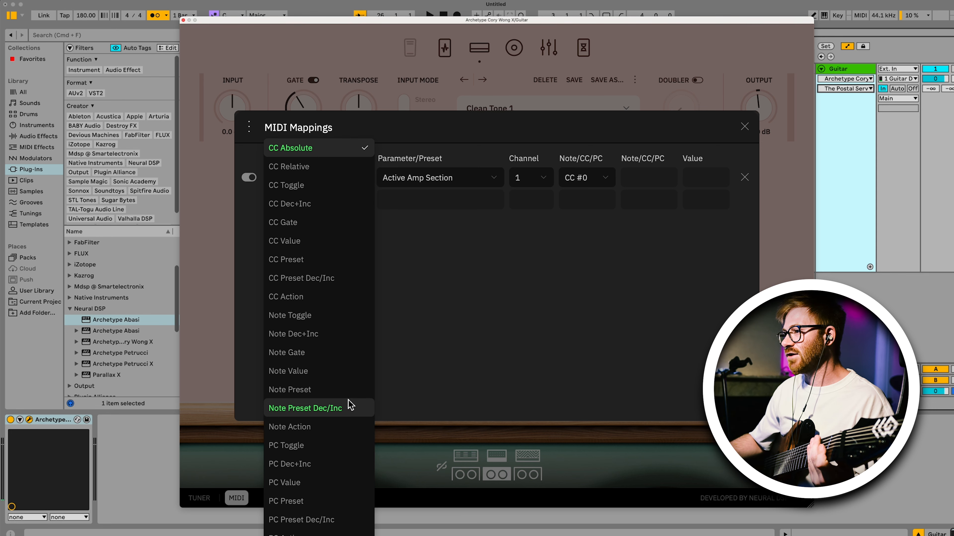
click(324, 504)
Assign the Clean Tone 1 preset as the target of the PC Preset mapping.
click(489, 187)
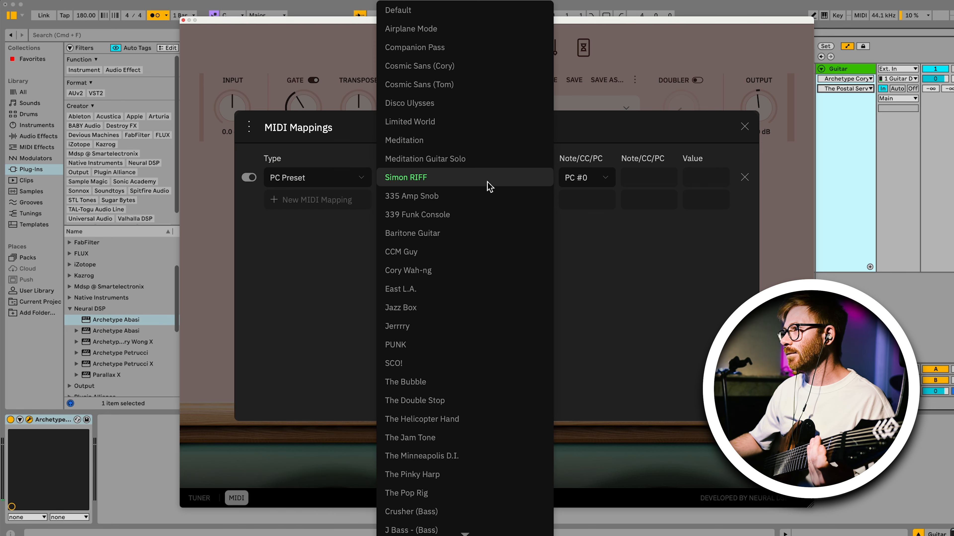
scroll(473, 386, down, 5)
scroll(475, 397, down, 6)
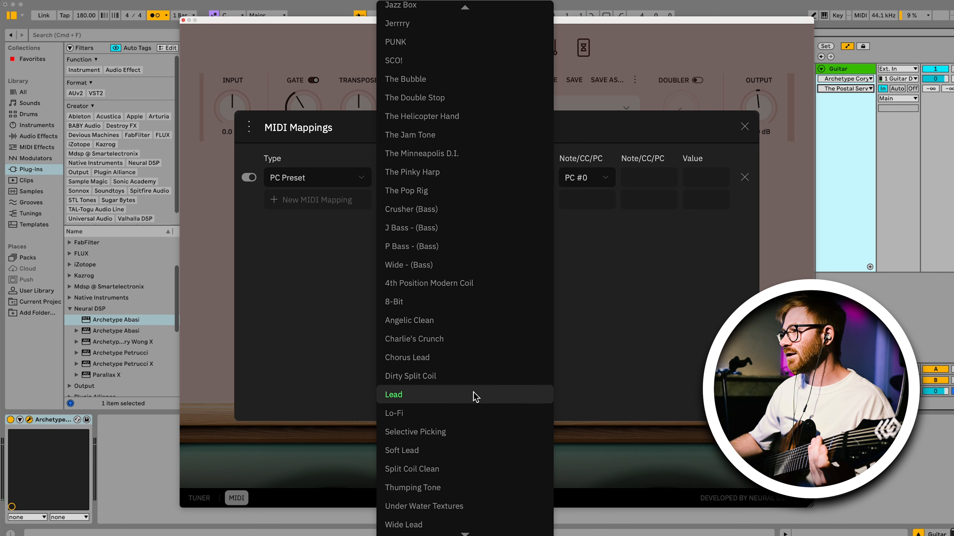
scroll(475, 397, down, 20)
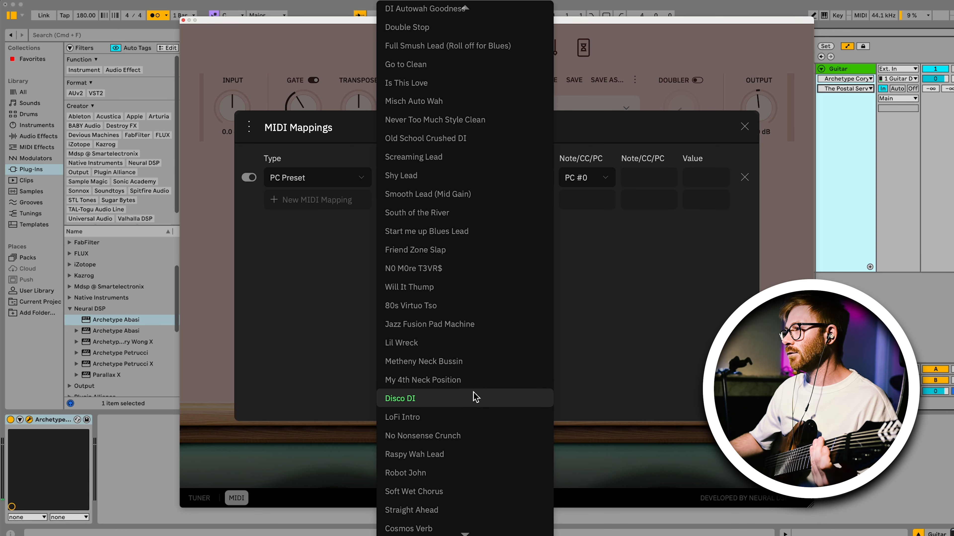
scroll(475, 397, down, 20)
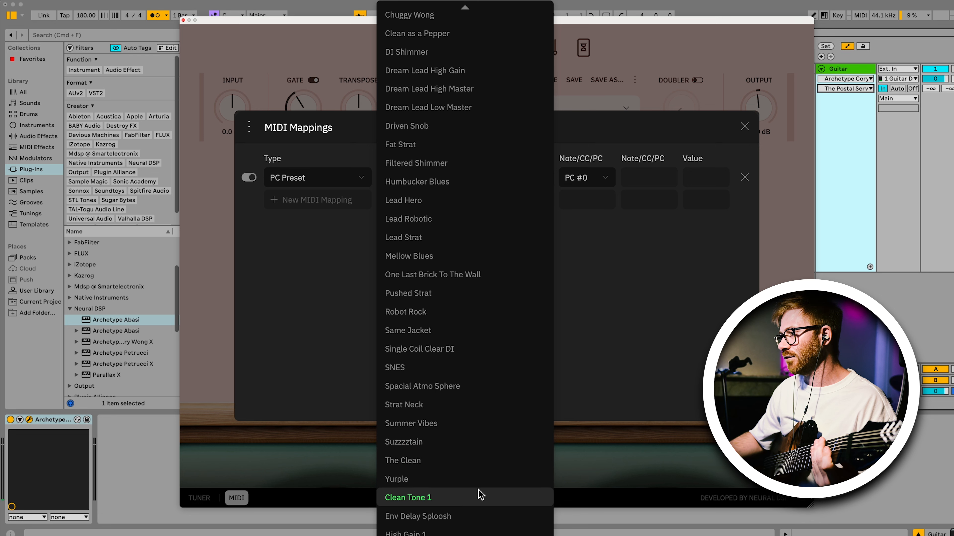
click(439, 498)
Keep the mapping on channel 1 and PC #0, and close the MIDI mappings and the plug-in window.
click(539, 183)
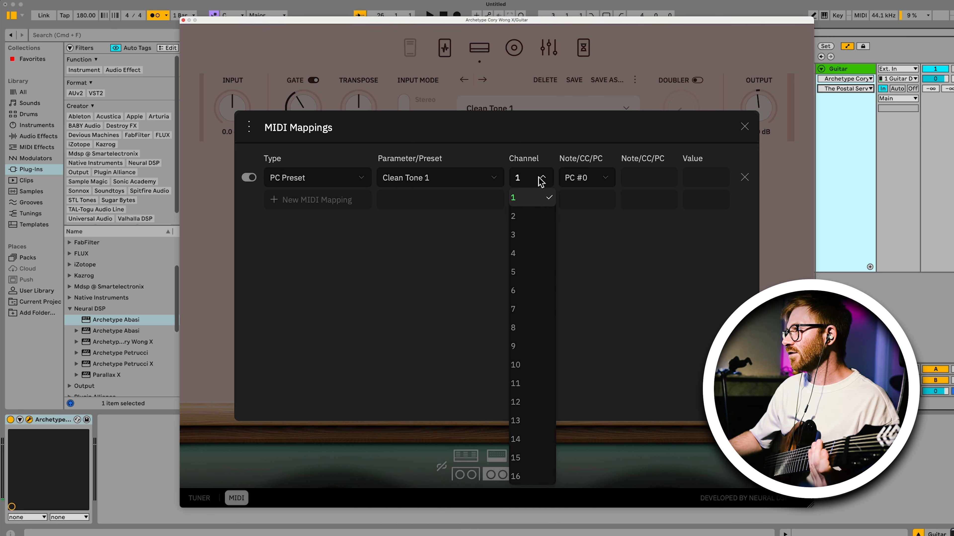
click(540, 181)
click(607, 182)
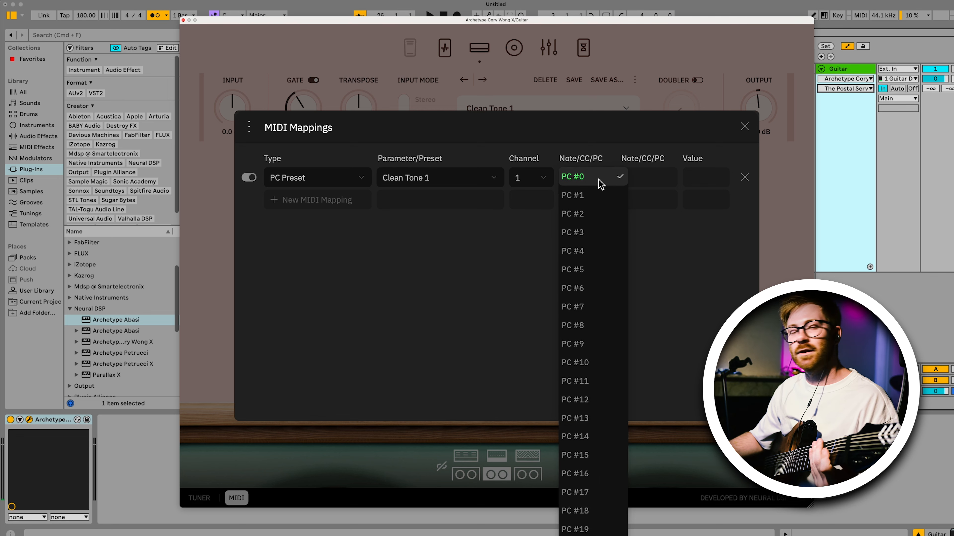
click(666, 218)
click(744, 126)
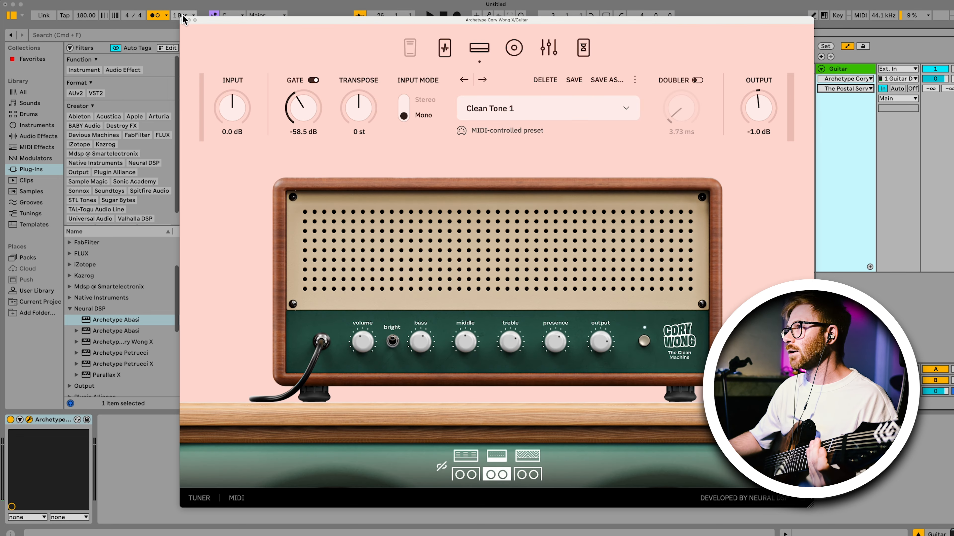
click(183, 20)
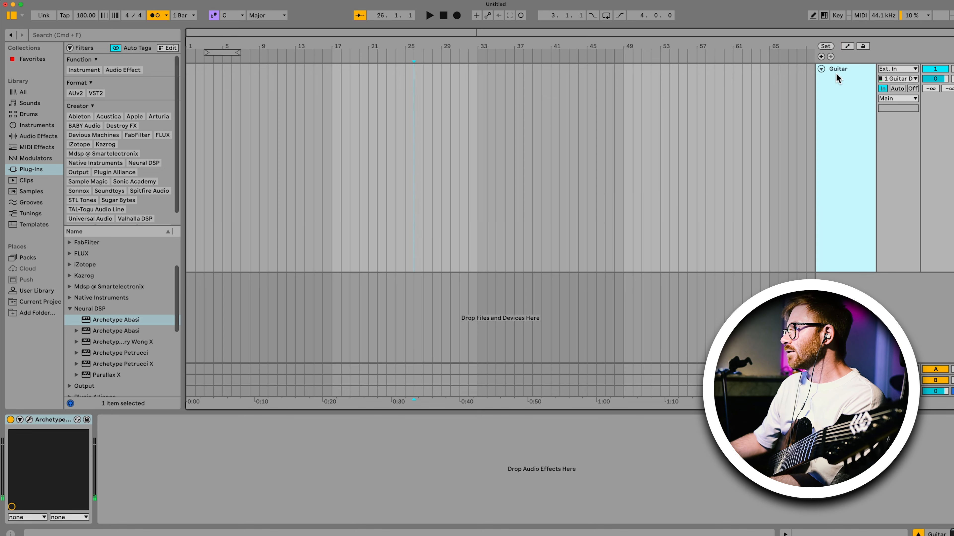
Create a MIDI track below the Guitar track and name it WONG CTRL.
click(821, 70)
click(821, 70)
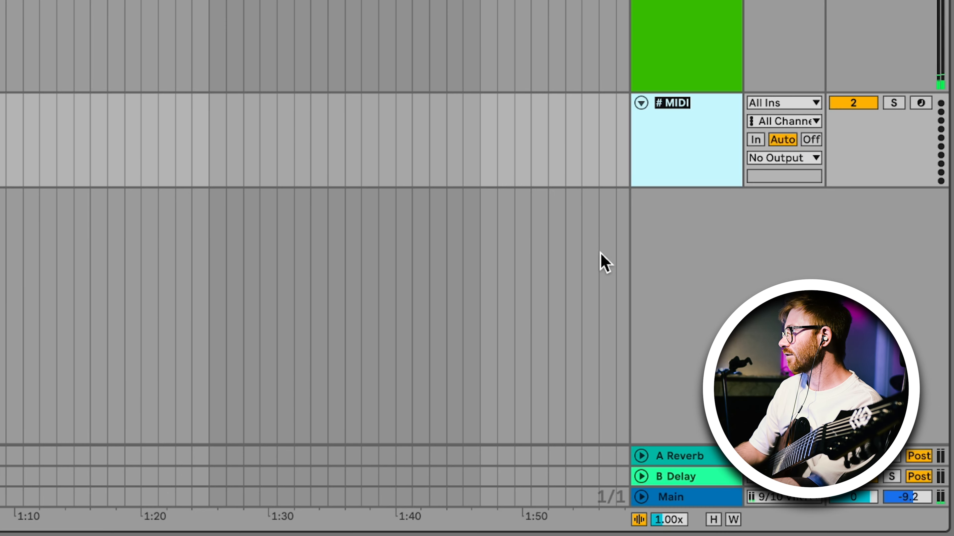
text(WONG CTRL)
Set the WONG CTRL track's MIDI input to Ch. 1 and route its output to the Guitar track's 1-Archetype Cory Wong X.
click(784, 121)
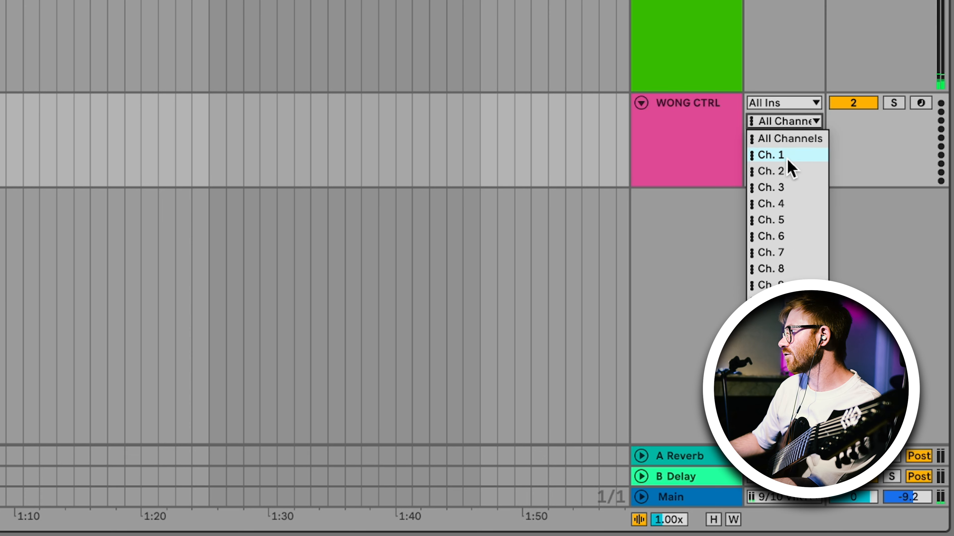
click(787, 160)
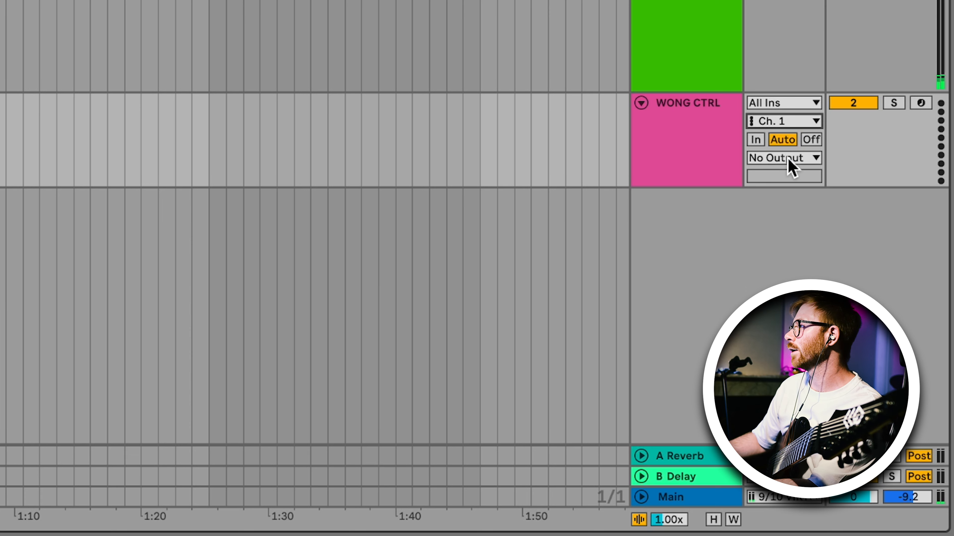
click(786, 158)
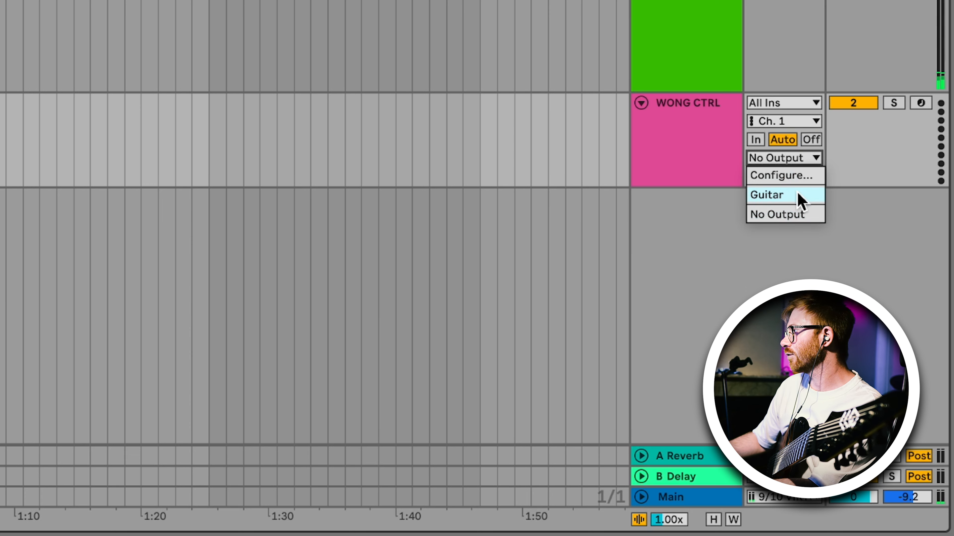
click(792, 204)
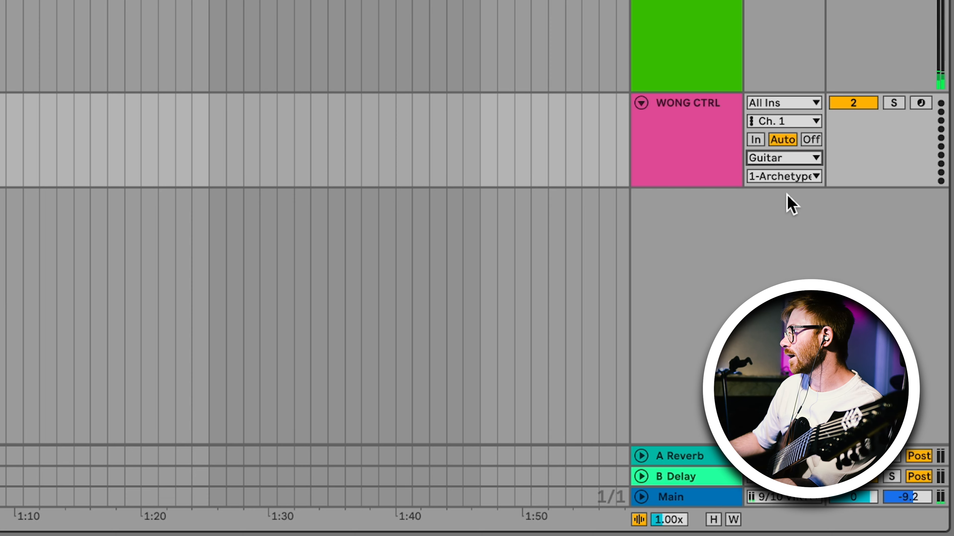
click(772, 176)
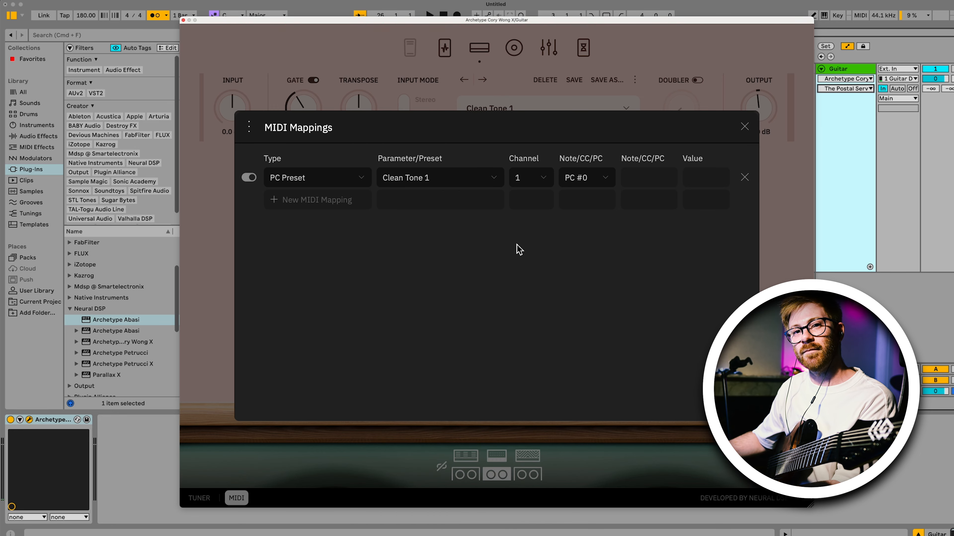
click(538, 184)
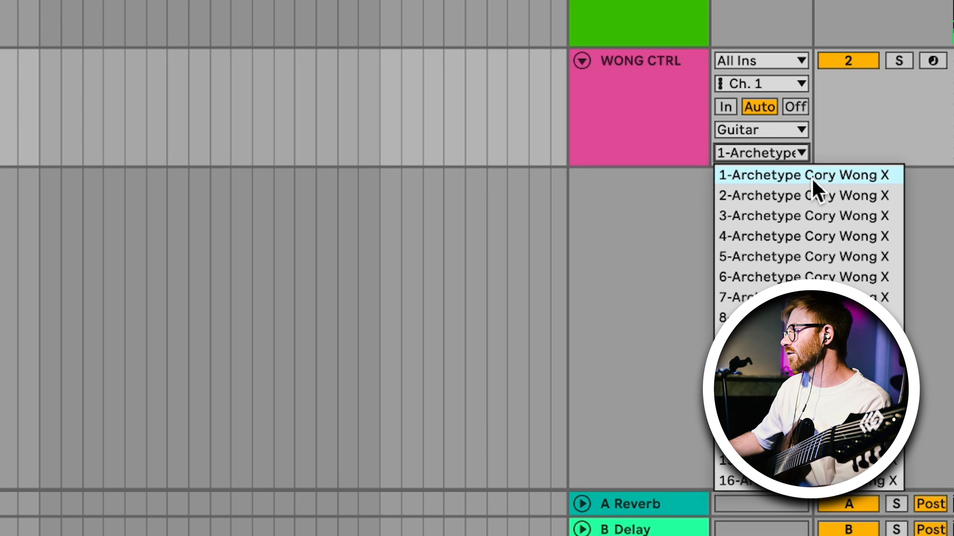
click(819, 177)
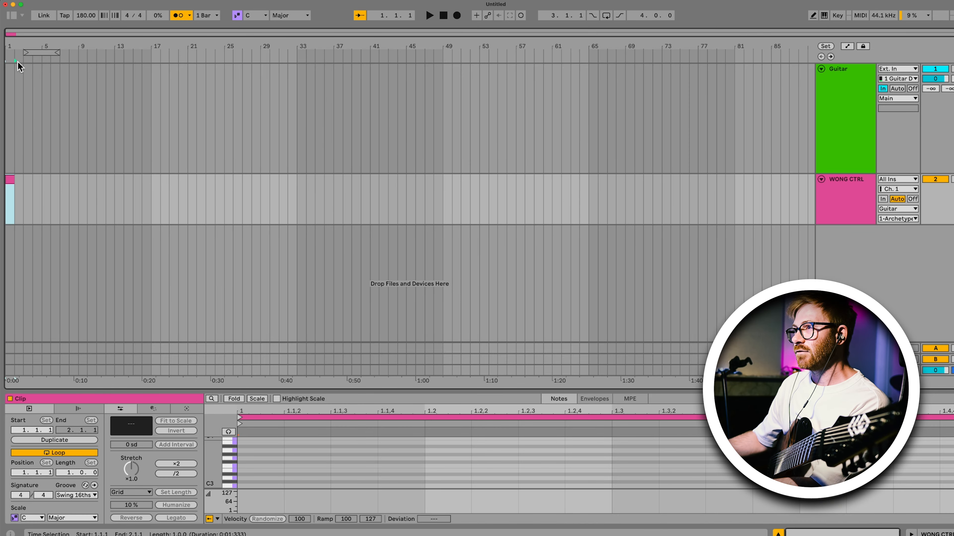
Rename the one-bar MIDI clip at the start of the WONG CTRL track as Clean.
drag(15, 44, 90, 149)
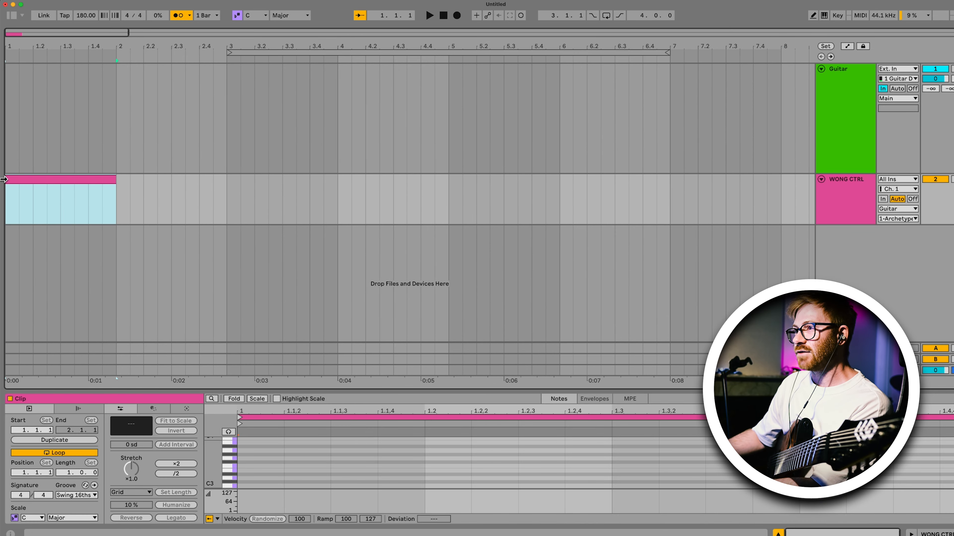
right_click(27, 179)
click(151, 226)
text(Clea)
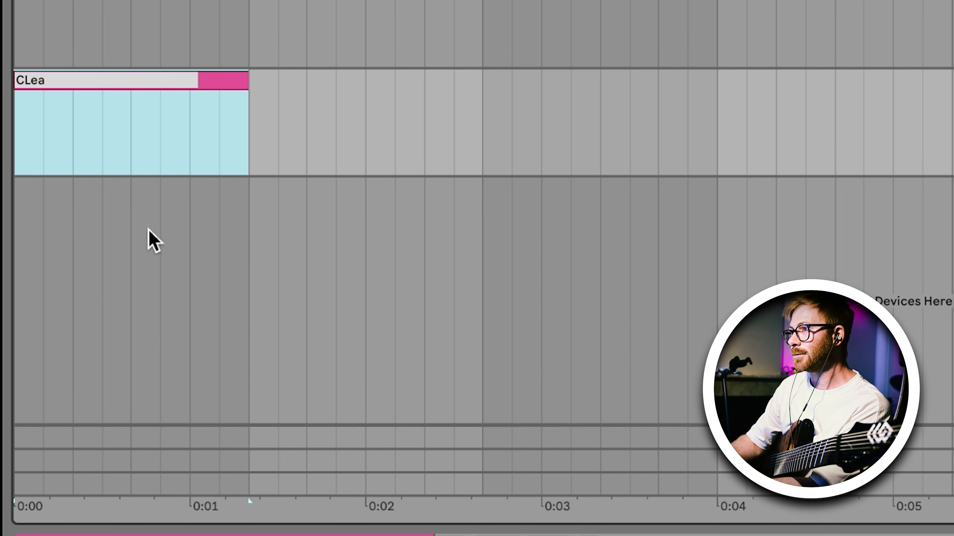
text(n)
key(Return)
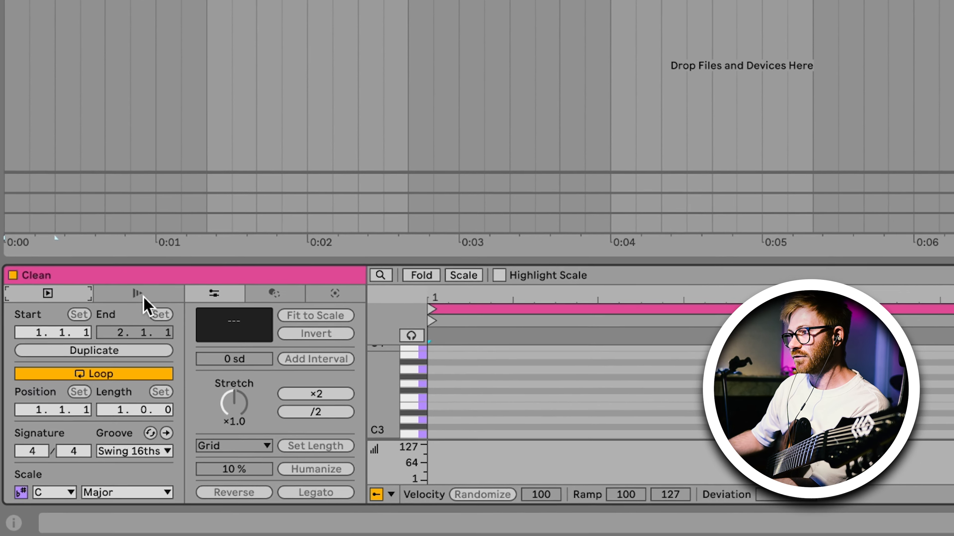
Set the Clean clip's program change to Pgm 1, leaving bank and sub-bank unset.
click(125, 319)
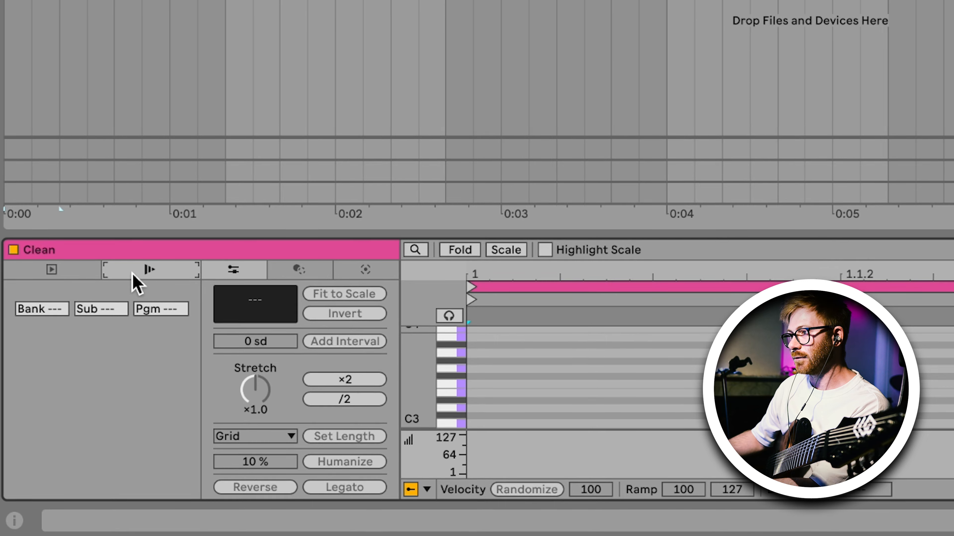
click(173, 314)
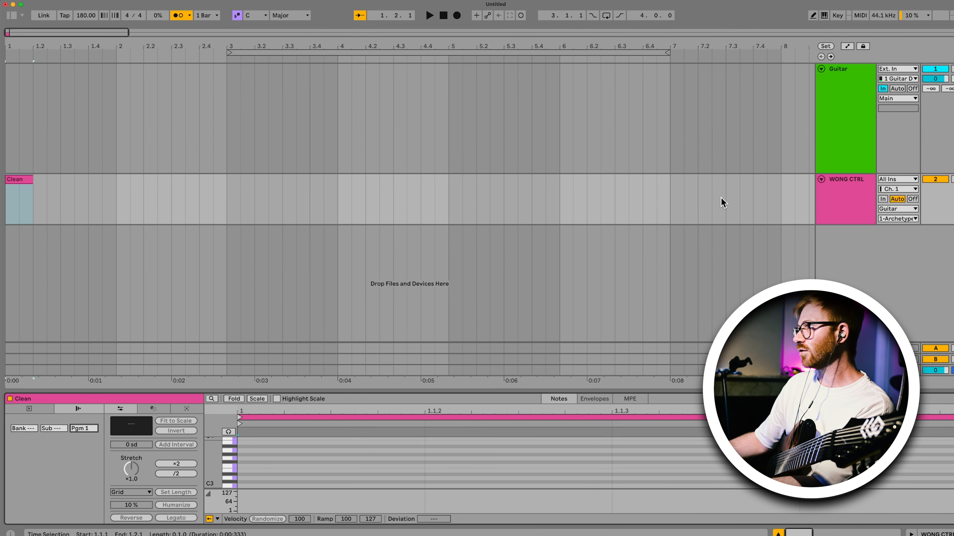
click(862, 143)
click(837, 195)
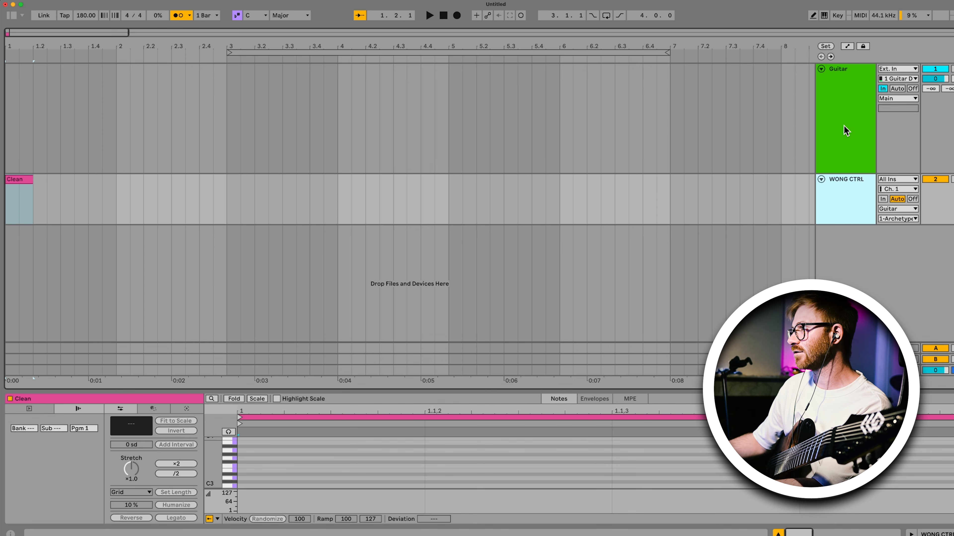
Compare the PC number of the plug-in's Clean Tone 1 mapping with the program number in the Clean clip.
click(844, 139)
click(841, 139)
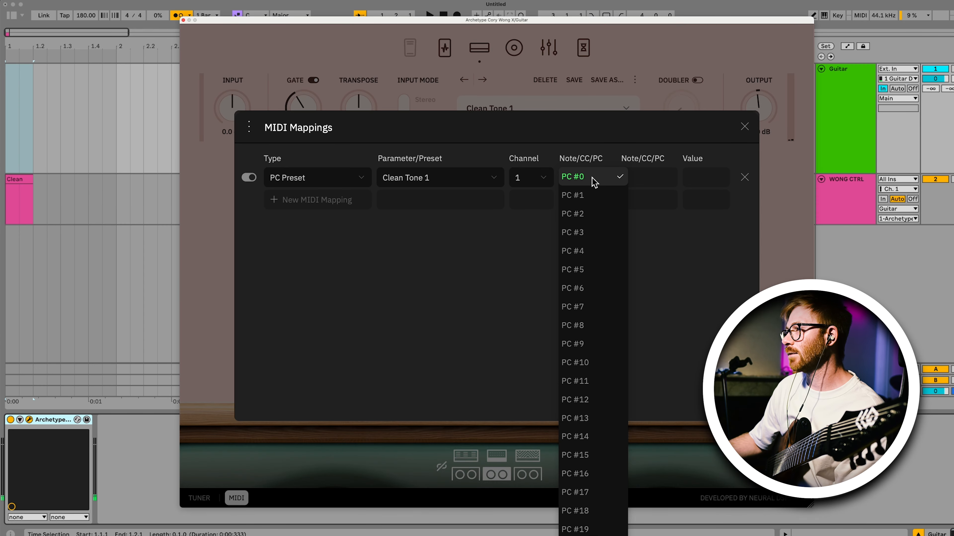
click(39, 183)
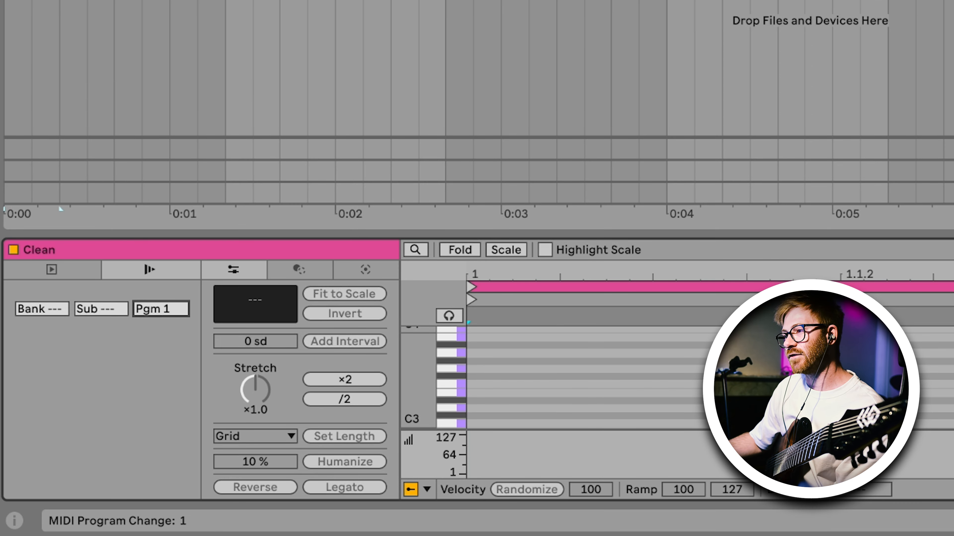
drag(146, 313, 145, 323)
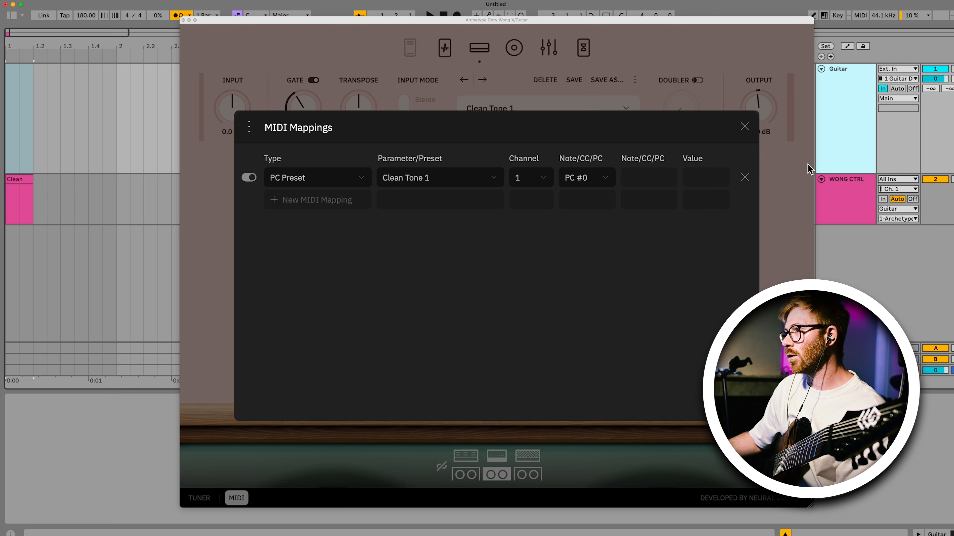
click(590, 177)
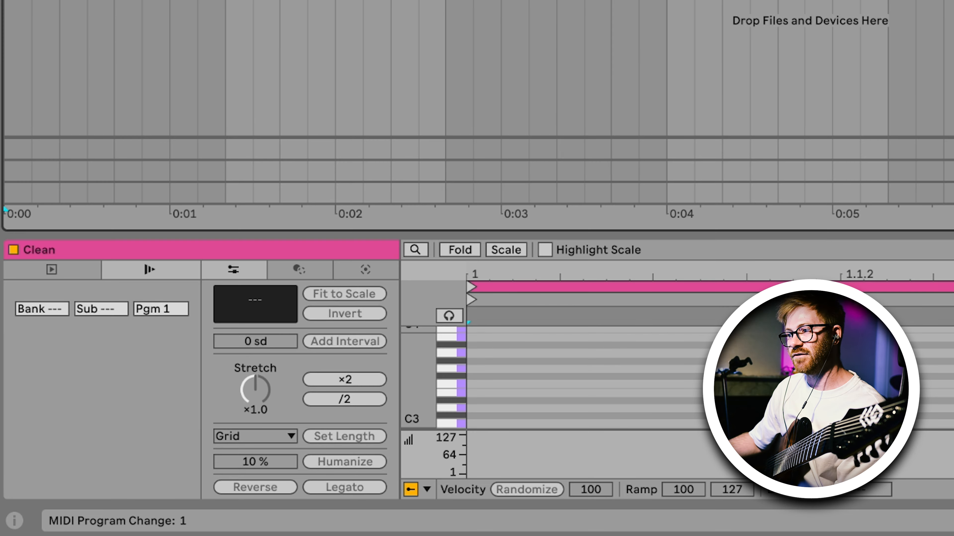
drag(161, 308, 161, 305)
drag(161, 309, 160, 311)
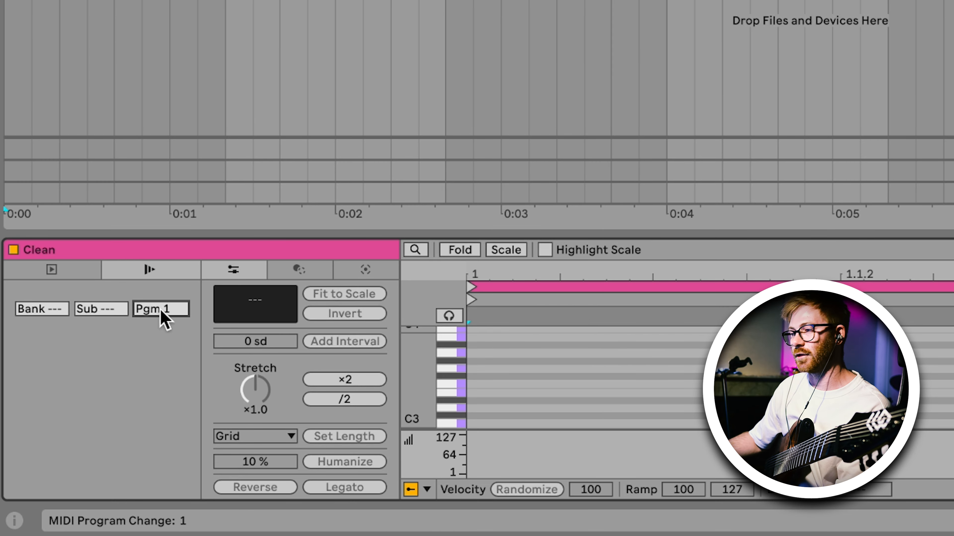
Set the third MIDI mapping to a PC Preset that recalls High Gain 1 on PC #2.
scroll(313, 396, down, 2)
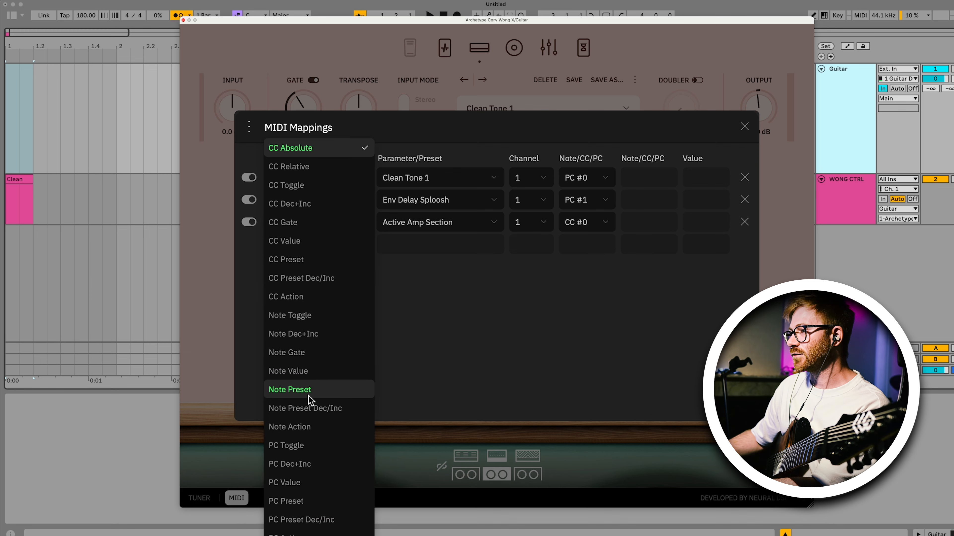
click(323, 507)
click(494, 222)
click(432, 300)
click(586, 222)
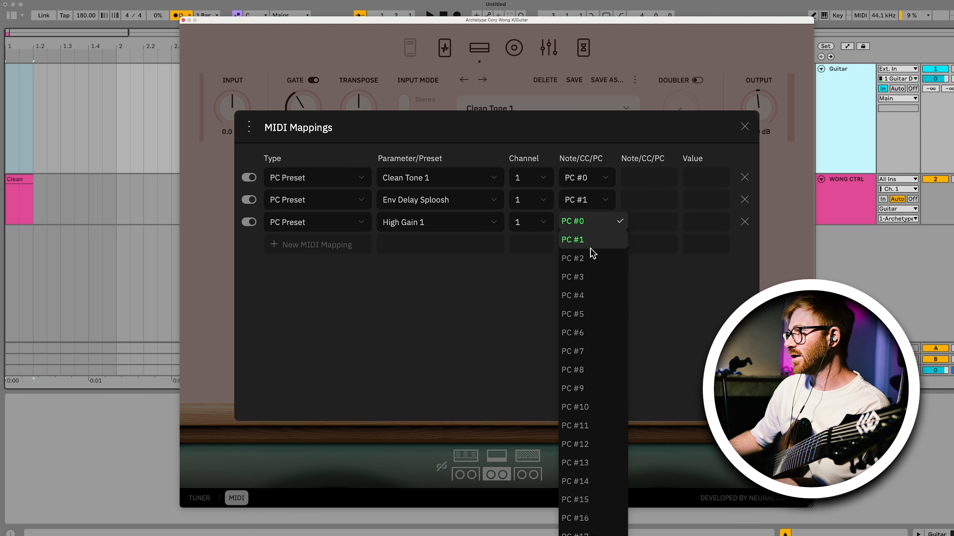
click(592, 259)
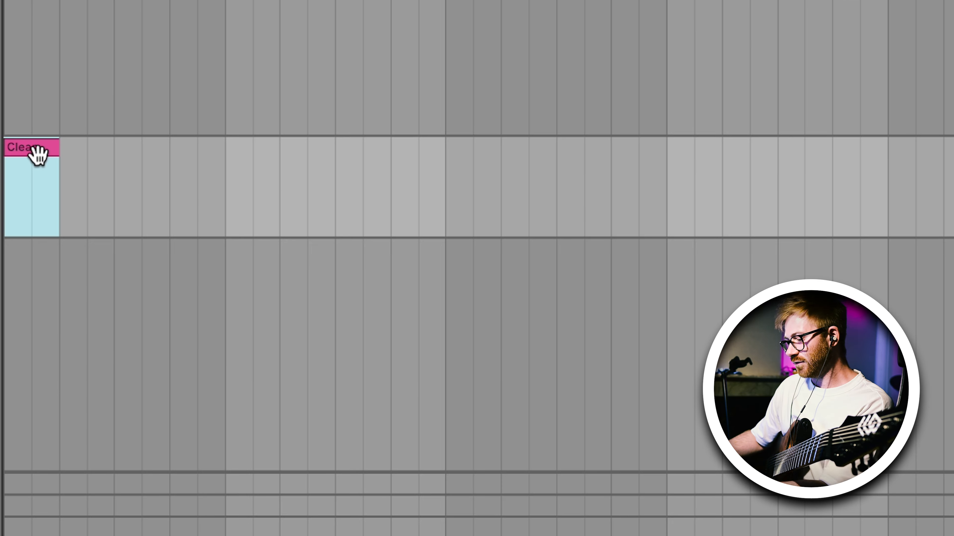